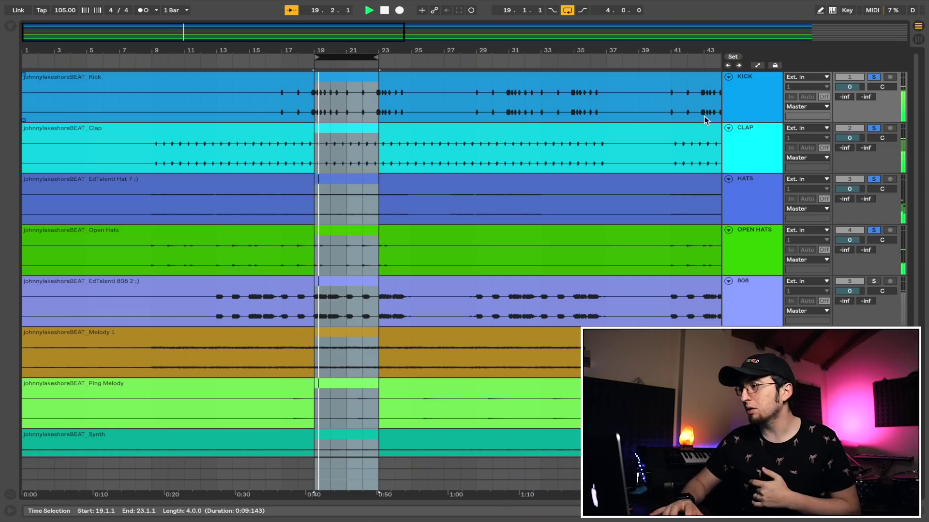
- Open the kick's audio clip and change the transient loop mode in its Beats warp settings
{"action": "double_click", "coordinate": [741, 109]}
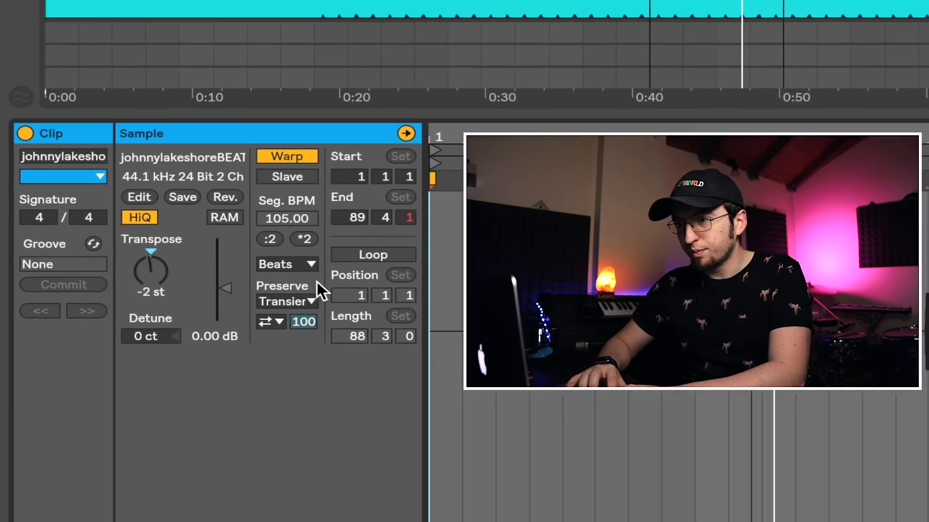
{"action": "left_click", "coordinate": [273, 322]}
{"action": "left_click", "coordinate": [274, 348]}
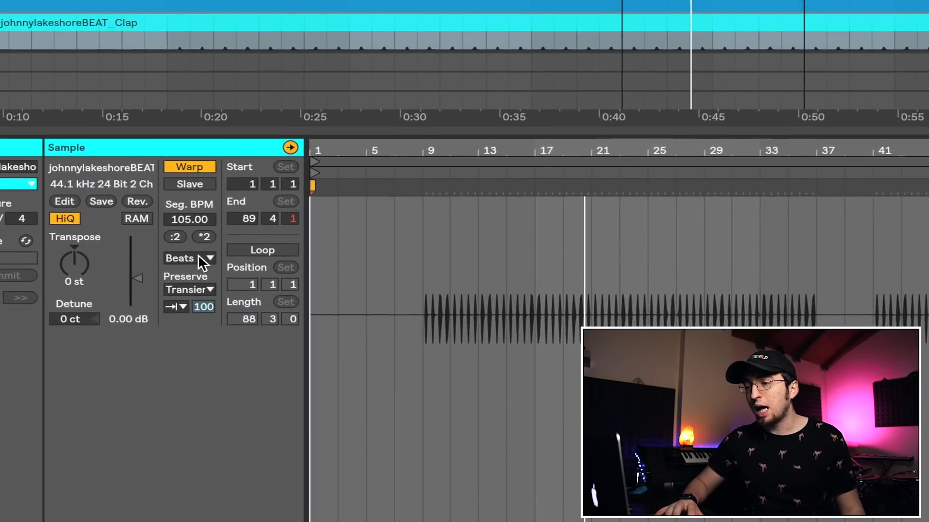
- Choose the warp mode and transient loop mode for the next drum clip and set its transient envelope to 69
{"action": "left_click", "coordinate": [202, 258]}
{"action": "left_click", "coordinate": [225, 283]}
{"action": "left_click", "coordinate": [199, 321]}
{"action": "left_click", "coordinate": [200, 341]}
{"action": "type", "text": "69"}
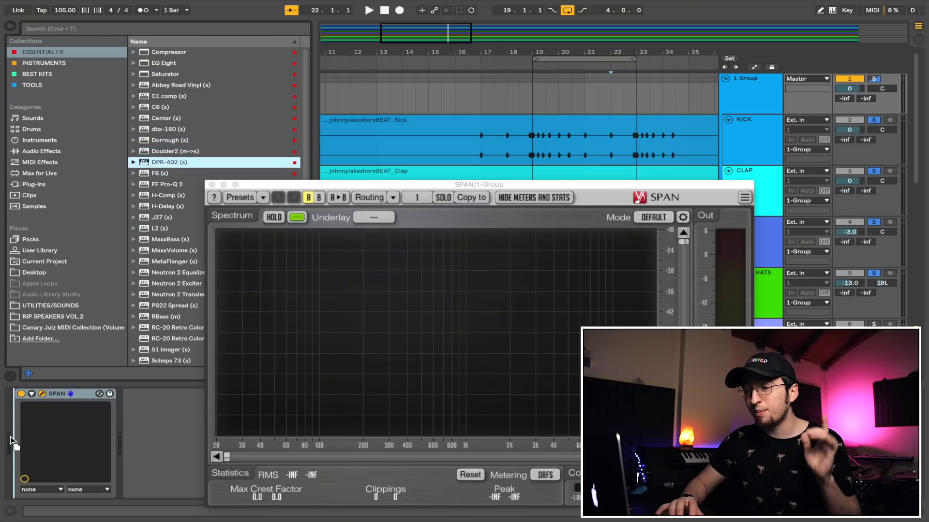
- Load the DPR-402 compressor on the drum group ahead of SPAN and play the loop
{"action": "key", "text": "Return"}
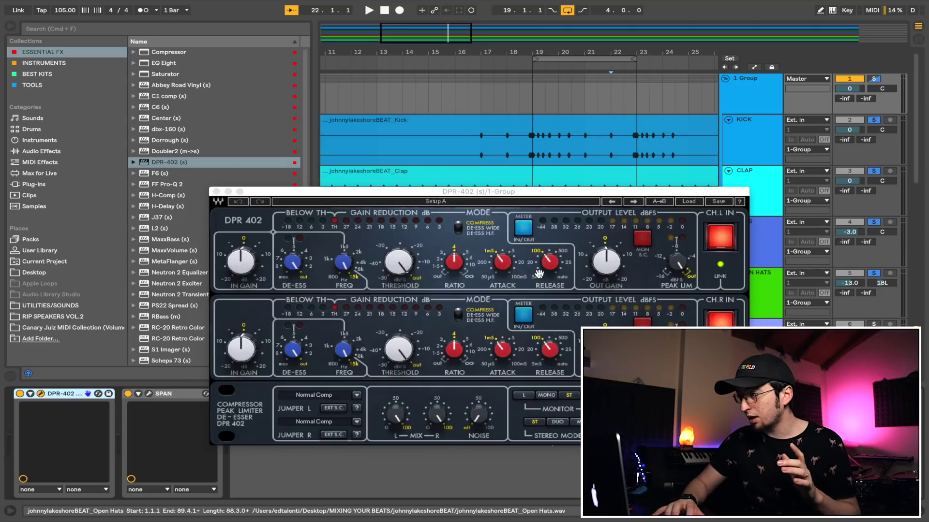
{"action": "key", "text": "space"}
- In the drum group's Pro-Q 2, change the high-end band to a High Cut with a 96 dB/oct slope
{"action": "left_click", "coordinate": [687, 202]}
{"action": "mouse_move", "coordinate": [735, 278]}
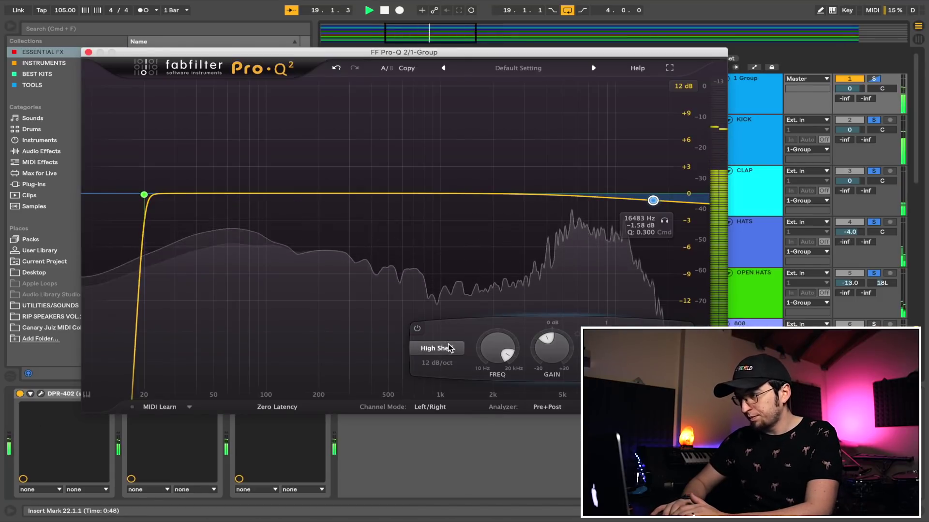
{"action": "left_click", "coordinate": [437, 349]}
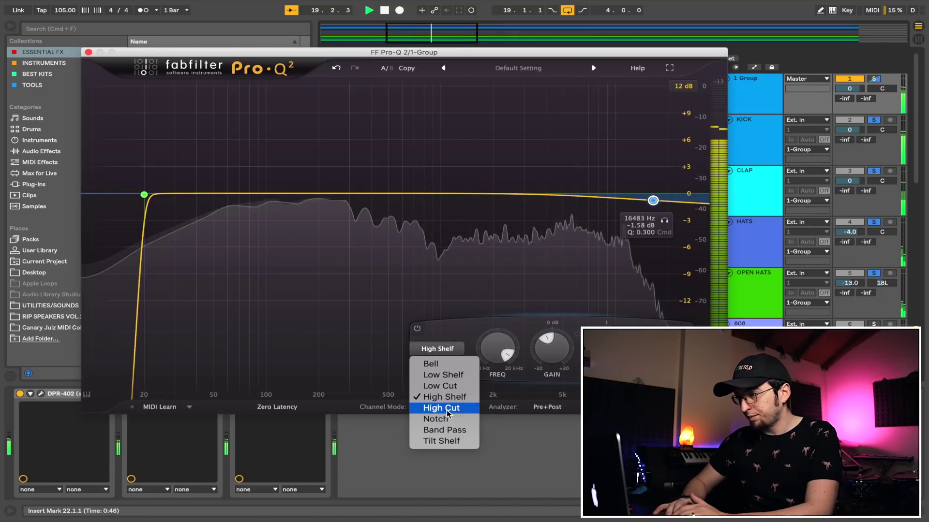
{"action": "left_click", "coordinate": [449, 381]}
{"action": "left_click", "coordinate": [437, 363]}
{"action": "left_click", "coordinate": [446, 468]}
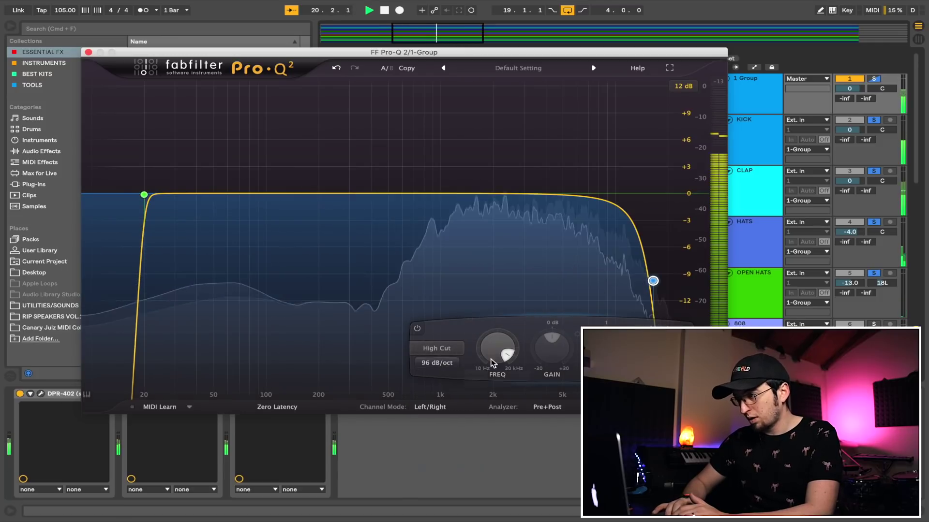
{"action": "mouse_move", "coordinate": [496, 355]}
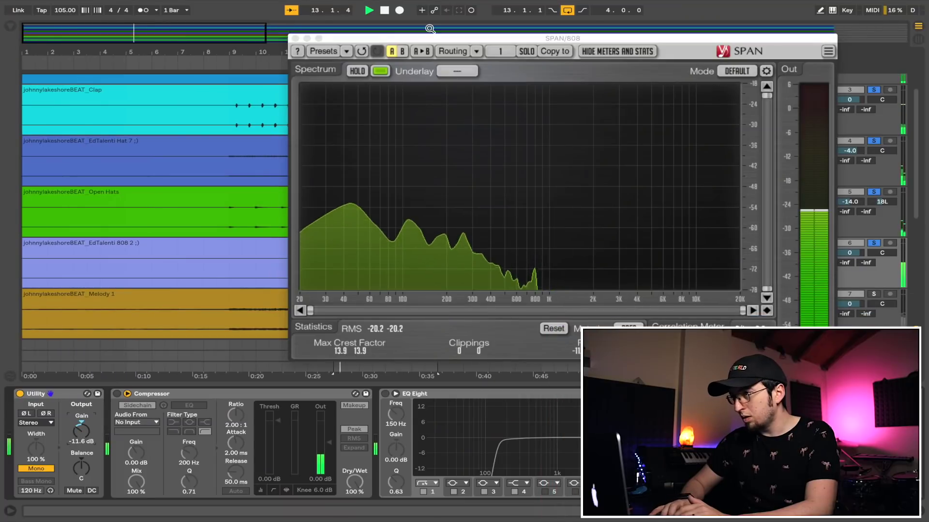
- Close the 808's SPAN analyzer and select the KICK track
{"action": "left_click", "coordinate": [296, 38]}
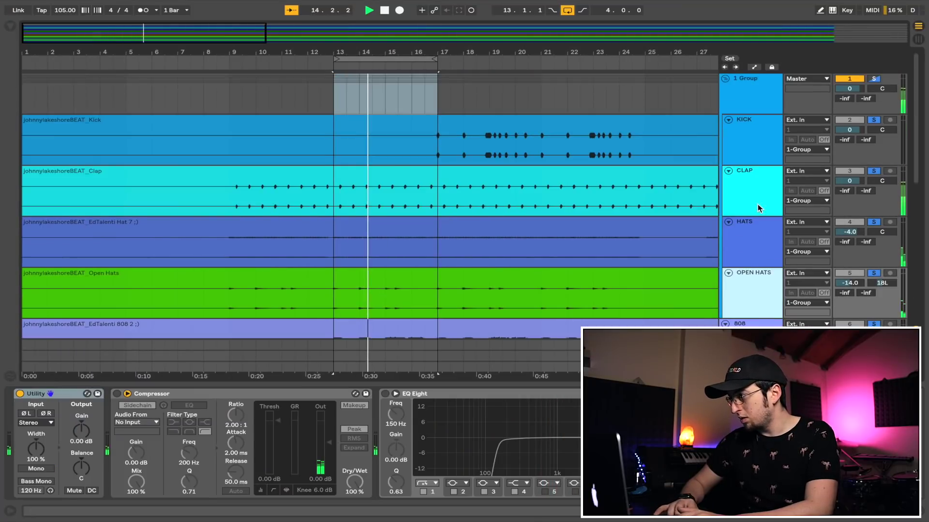
{"action": "left_click", "coordinate": [765, 139]}
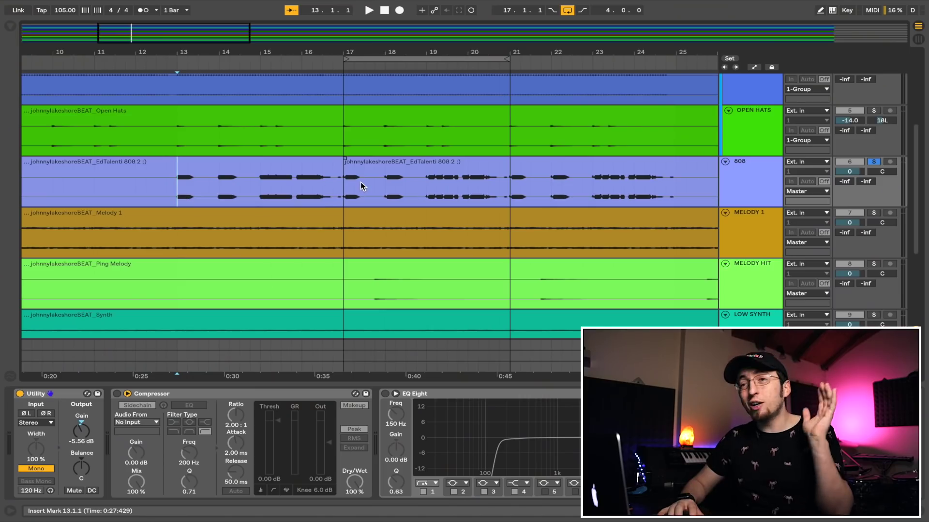
- Divide the 808 clip into four-bar segments up to bar 25 and set its Compressor's sidechain input to KICK
{"action": "left_click", "coordinate": [349, 166]}
{"action": "left_click_drag", "start_coordinate": [517, 170], "coordinate": [659, 177]}
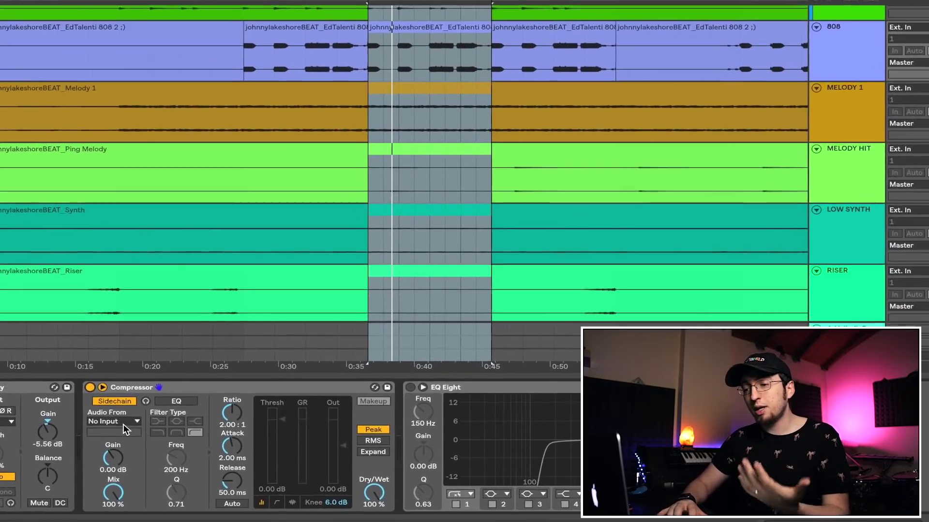
{"action": "left_click", "coordinate": [131, 422]}
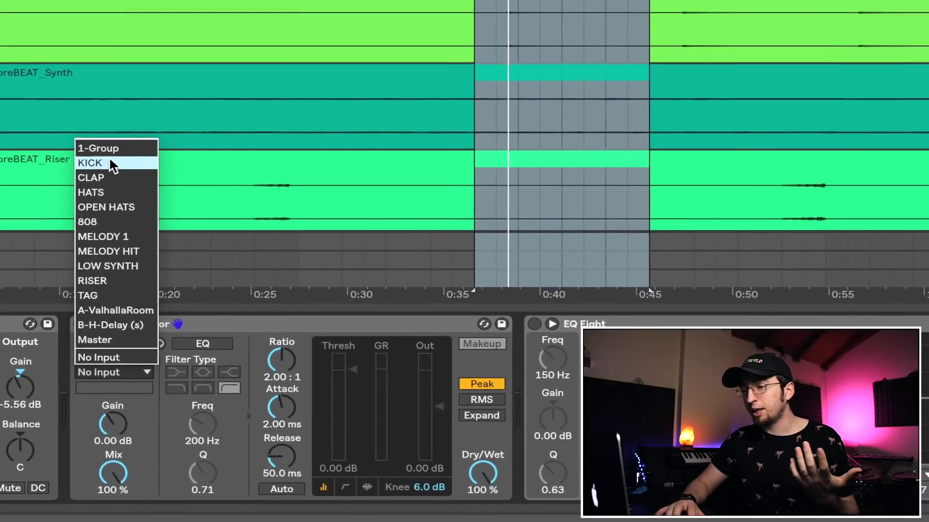
{"action": "left_click", "coordinate": [92, 201]}
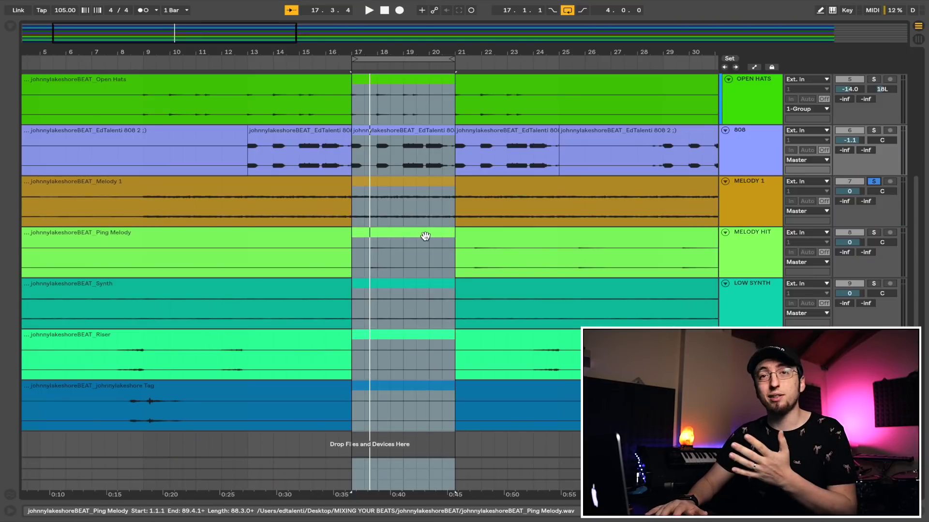
- Play the soloed MELODY 1 track and set its volume to -7 dB
{"action": "key", "text": "space"}
{"action": "double_click", "coordinate": [760, 218]}
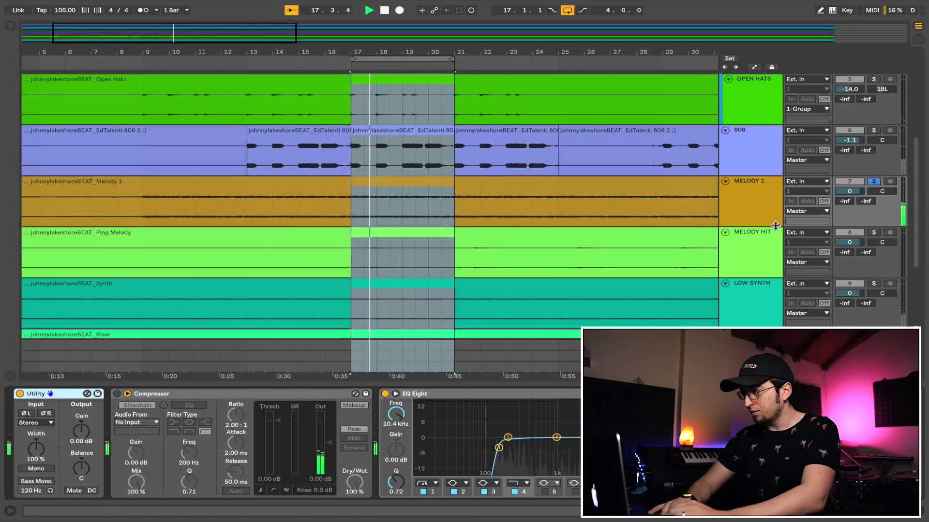
{"action": "left_click", "coordinate": [847, 192]}
{"action": "type", "text": "-5"}
{"action": "key", "text": "Return"}
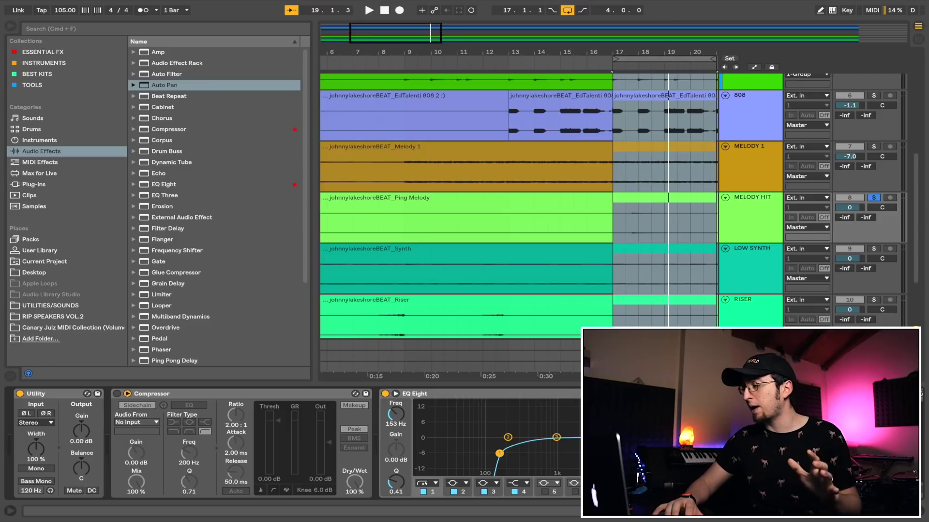
- On the LOW SYNTH track, shape EQ Eight's low cut to 163 Hz with a Q of 0.43 and pan the track to 12L
{"action": "key", "text": "space"}
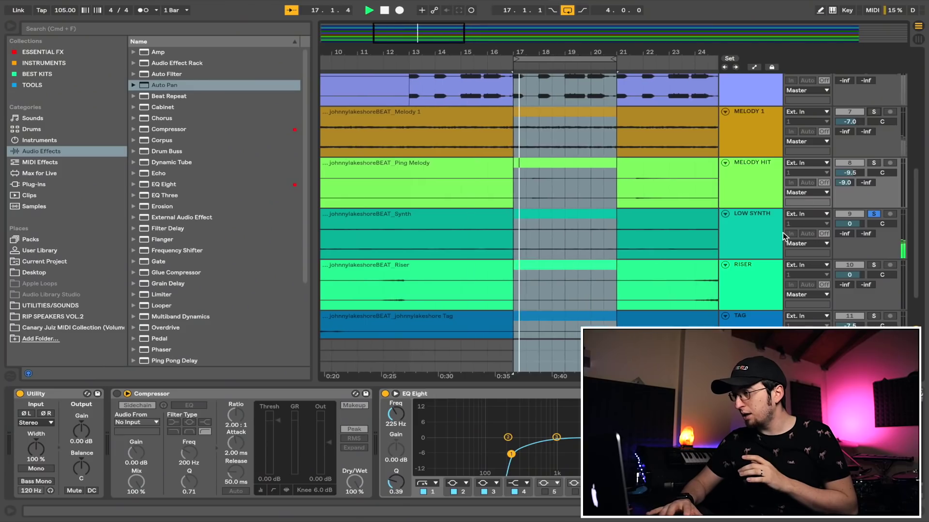
{"action": "left_click", "coordinate": [772, 242]}
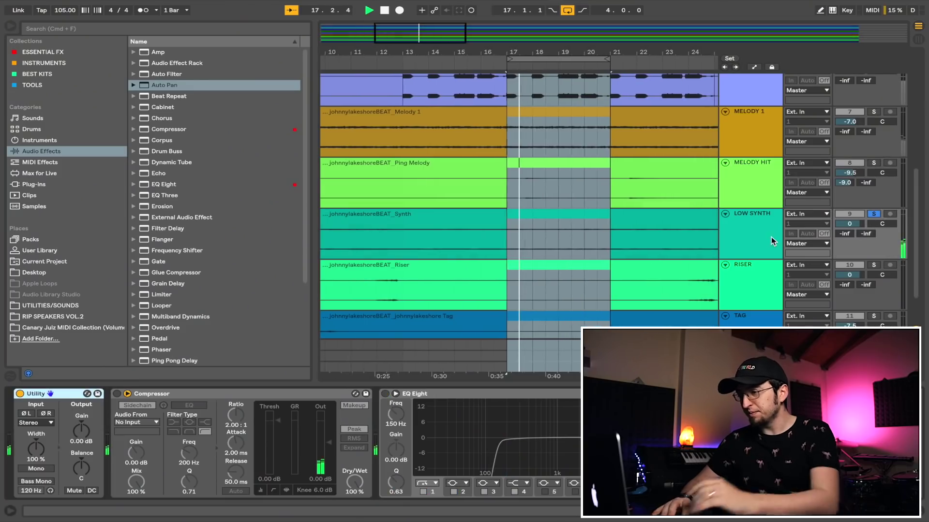
{"action": "scroll", "coordinate": [767, 148], "scroll_direction": "up", "scroll_amount": 2}
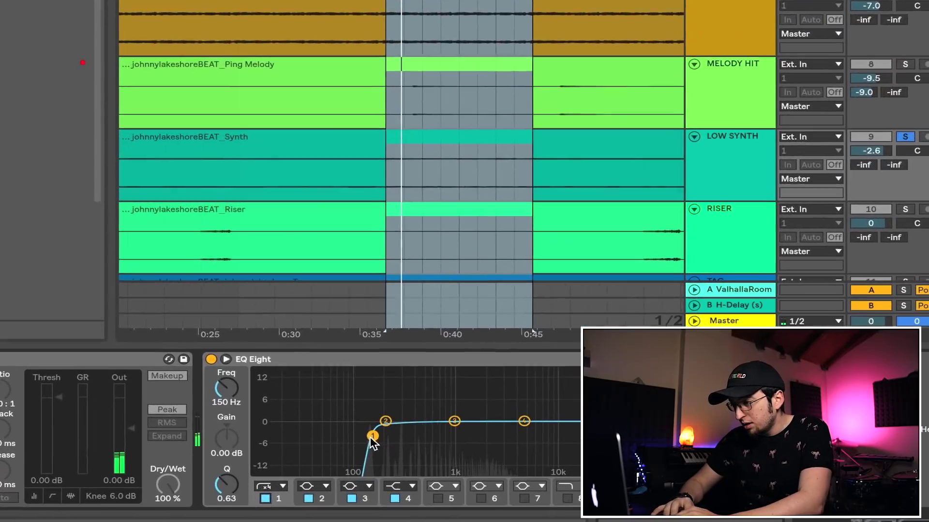
{"action": "left_click_drag", "start_coordinate": [370, 437], "coordinate": [371, 441]}
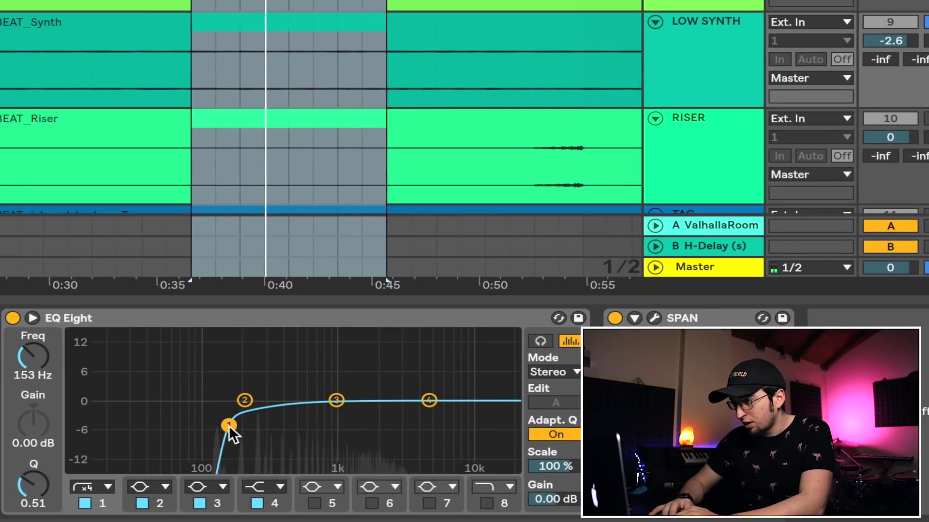
{"action": "left_click_drag", "start_coordinate": [231, 433], "coordinate": [231, 434]}
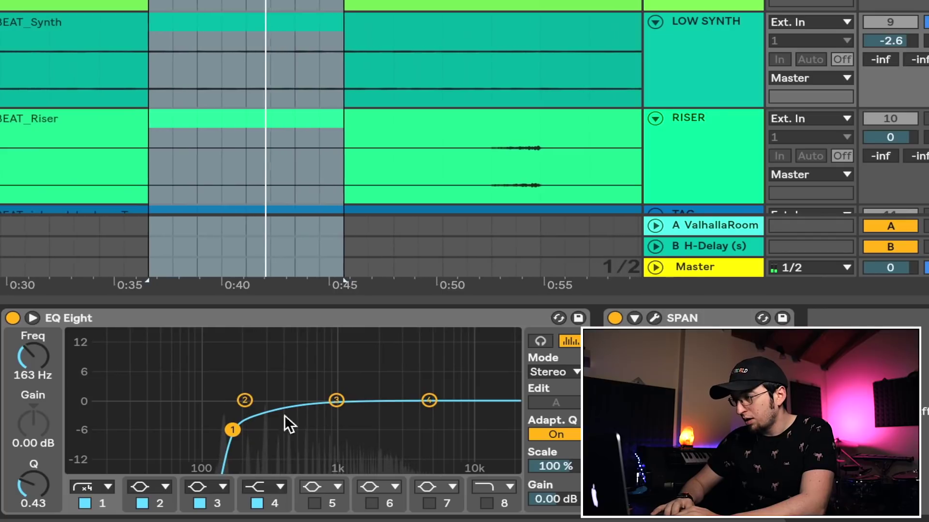
{"action": "left_click_drag", "start_coordinate": [895, 41], "coordinate": [895, 45]}
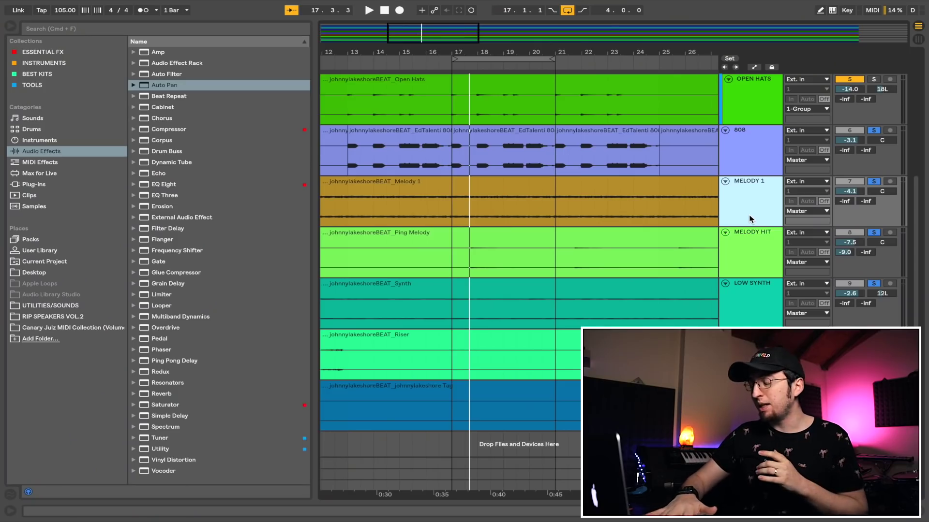
- Duplicate the MELODY 1 track and transpose the copy's audio clip up 12 st
{"action": "key", "text": "super+d"}
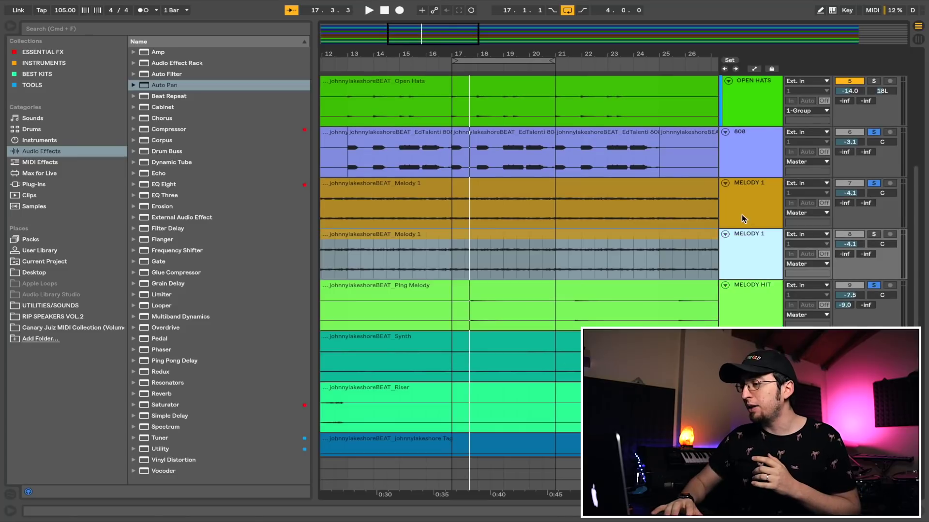
{"action": "double_click", "coordinate": [524, 244]}
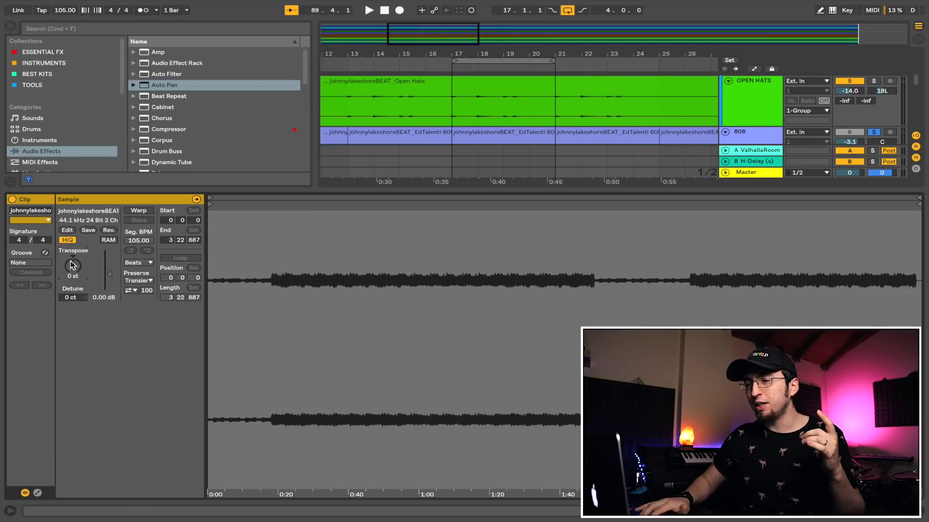
{"action": "left_click_drag", "start_coordinate": [71, 260], "coordinate": [71, 231]}
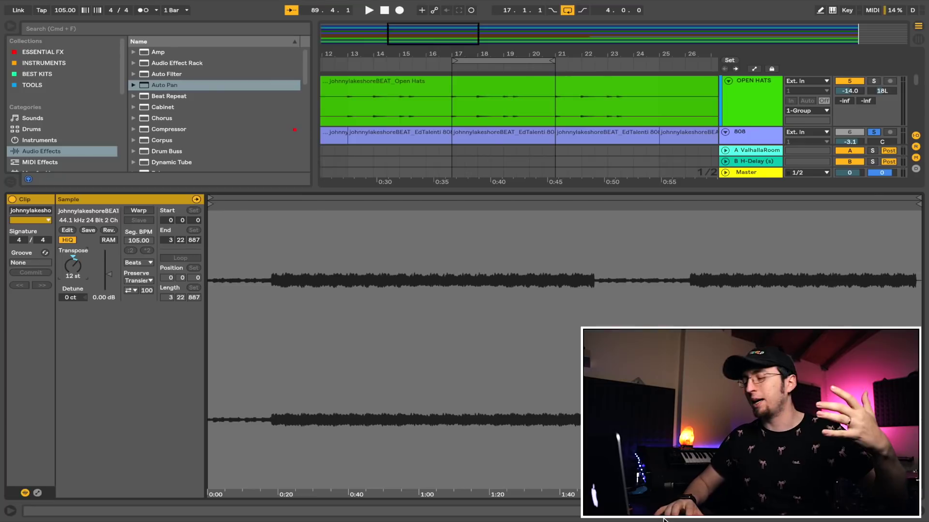
- Play the loop with the transposed MELODY 1 copy soloed and lower its volume to -10.6 dB
{"action": "key", "text": "space"}
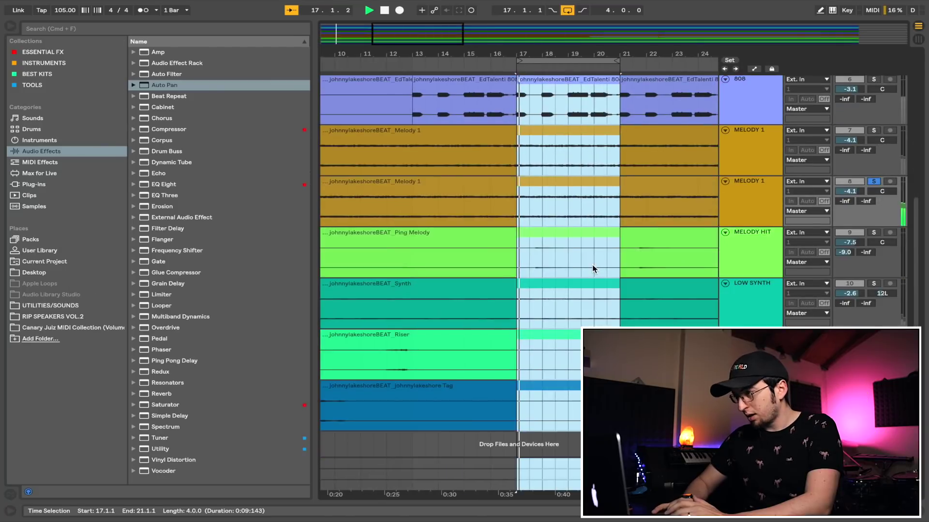
{"action": "scroll", "coordinate": [592, 265], "scroll_direction": "up", "scroll_amount": 1}
{"action": "scroll", "coordinate": [592, 265], "scroll_direction": "right", "scroll_amount": 1}
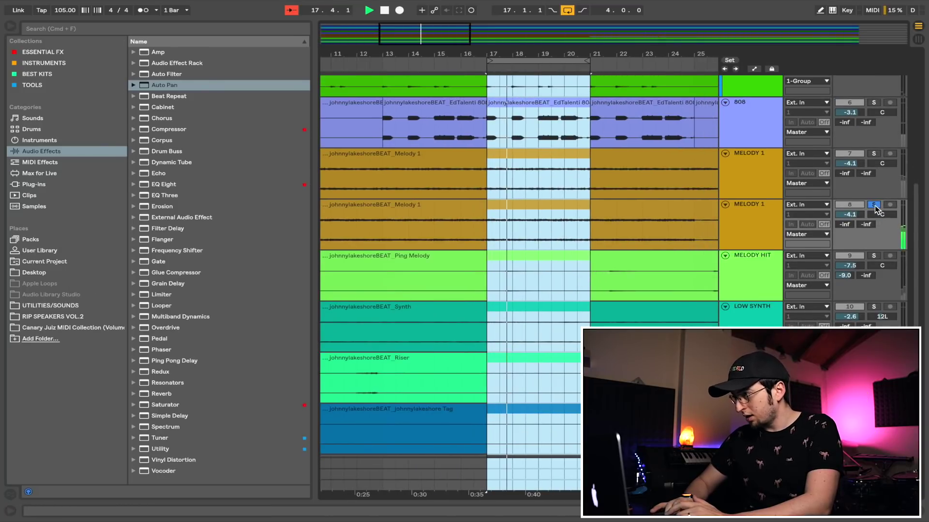
{"action": "left_click_drag", "start_coordinate": [850, 214], "coordinate": [850, 232]}
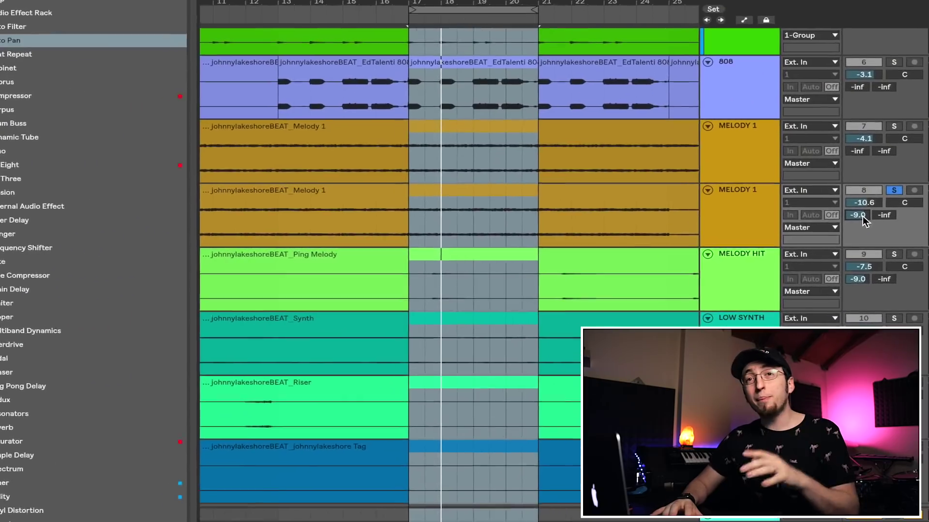
- Set the MELODY 1 copy's send A to -7.0 and send B to -19.0, and lower its volume to -23.8 dB
{"action": "left_click_drag", "start_coordinate": [863, 216], "coordinate": [883, 181]}
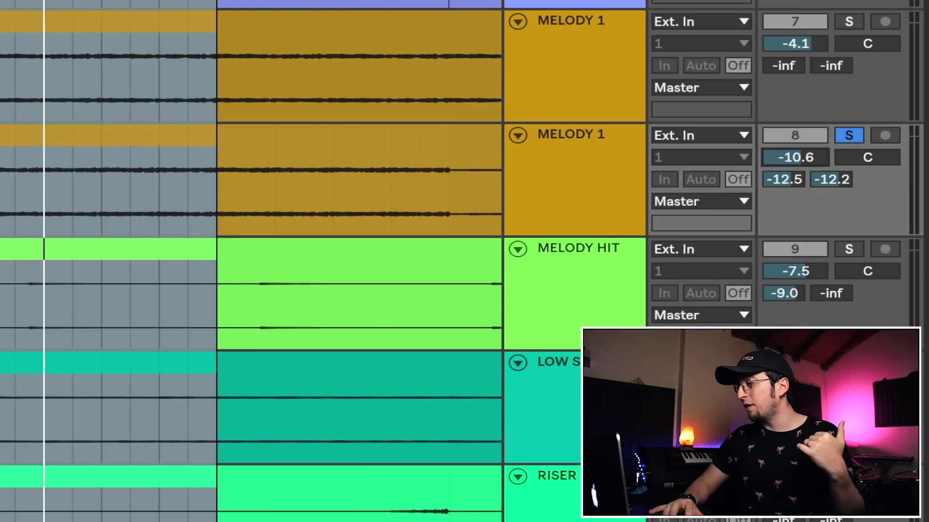
{"action": "left_click_drag", "start_coordinate": [814, 162], "coordinate": [795, 168]}
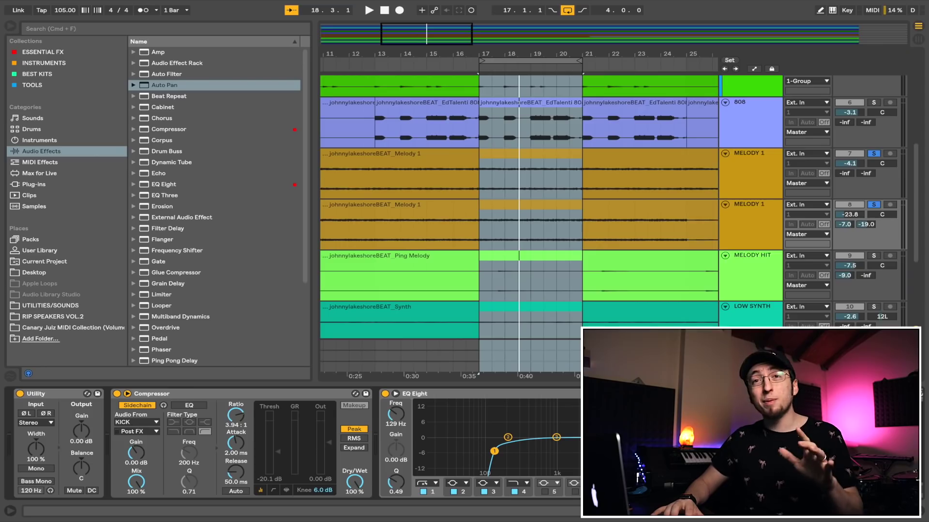